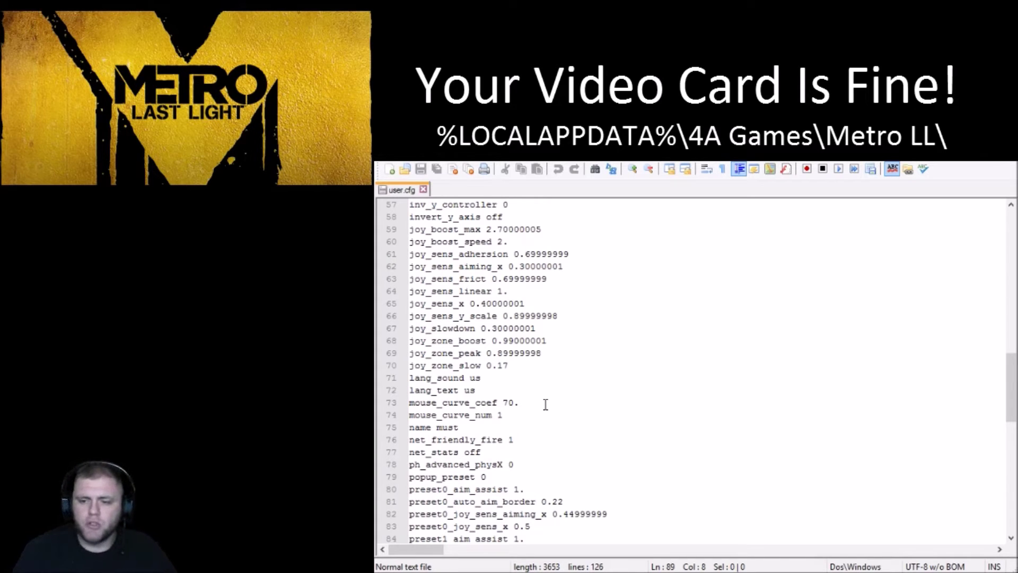
drag(530, 465, 409, 465)
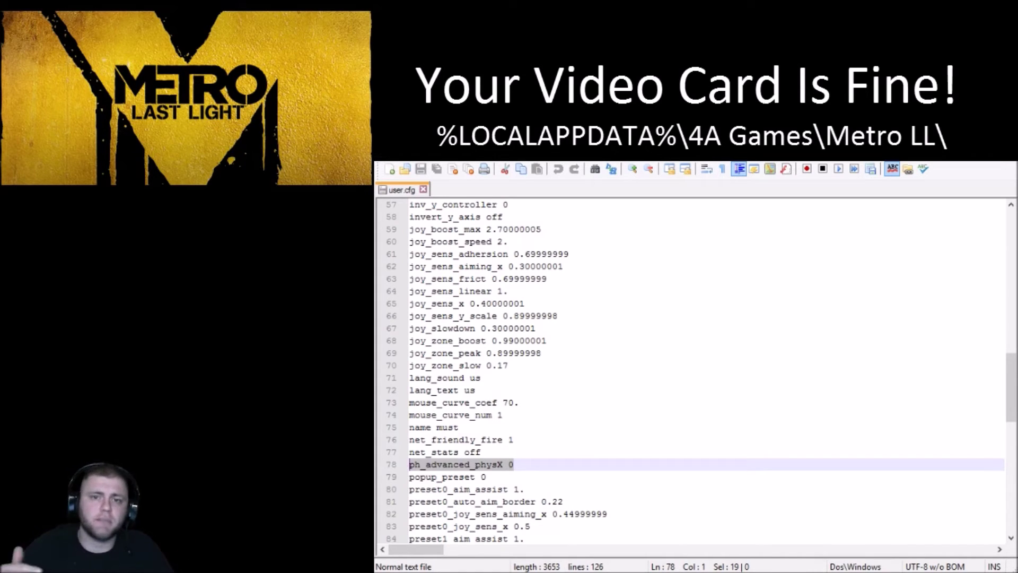
double_click(511, 463)
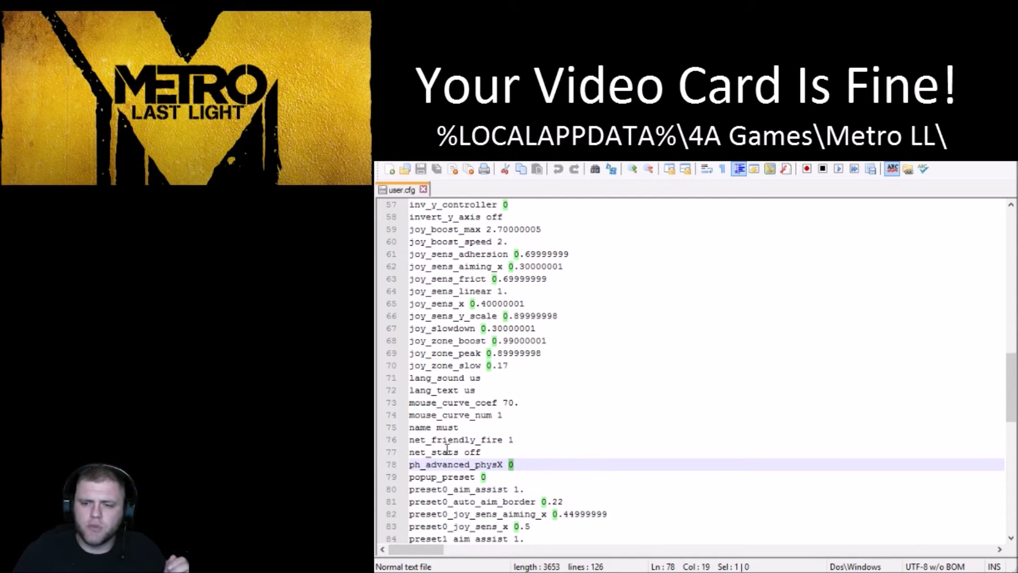
scroll(601, 470, down, 1)
scroll(596, 470, down, 2)
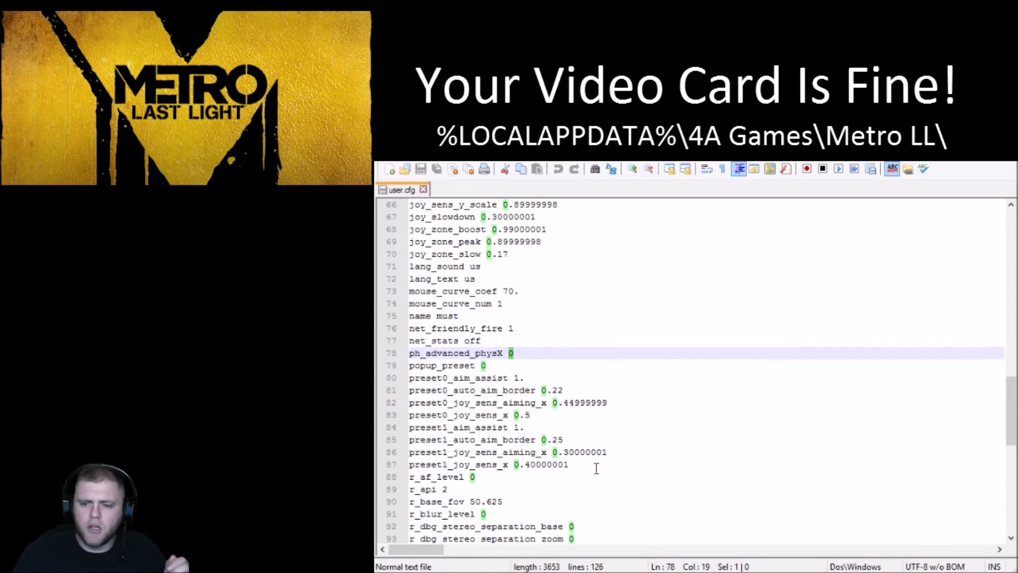
Highlight the 'r_api 2' render setting on line 89 of user.cfg.
drag(449, 488, 410, 489)
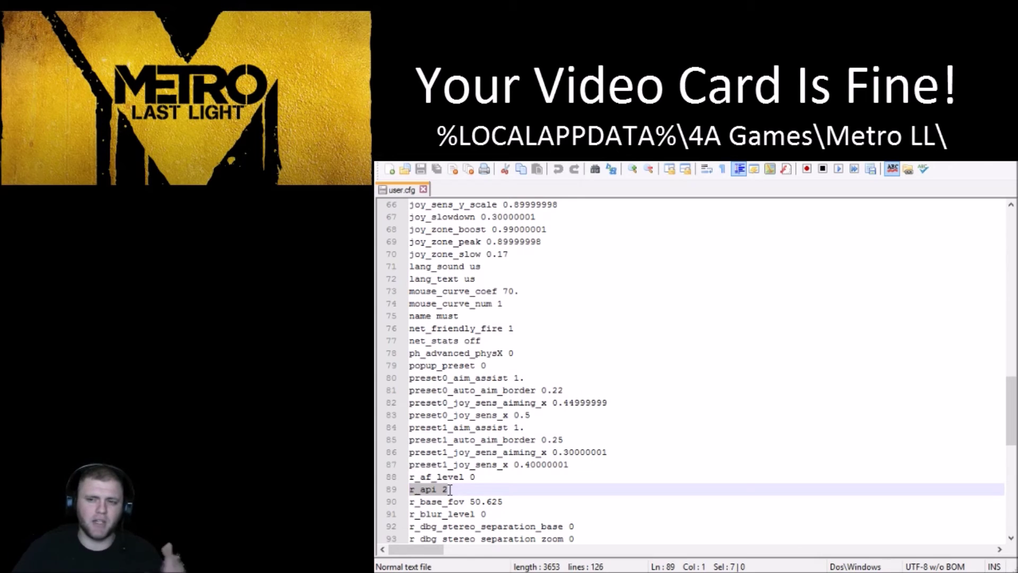
scroll(482, 485, down, 1)
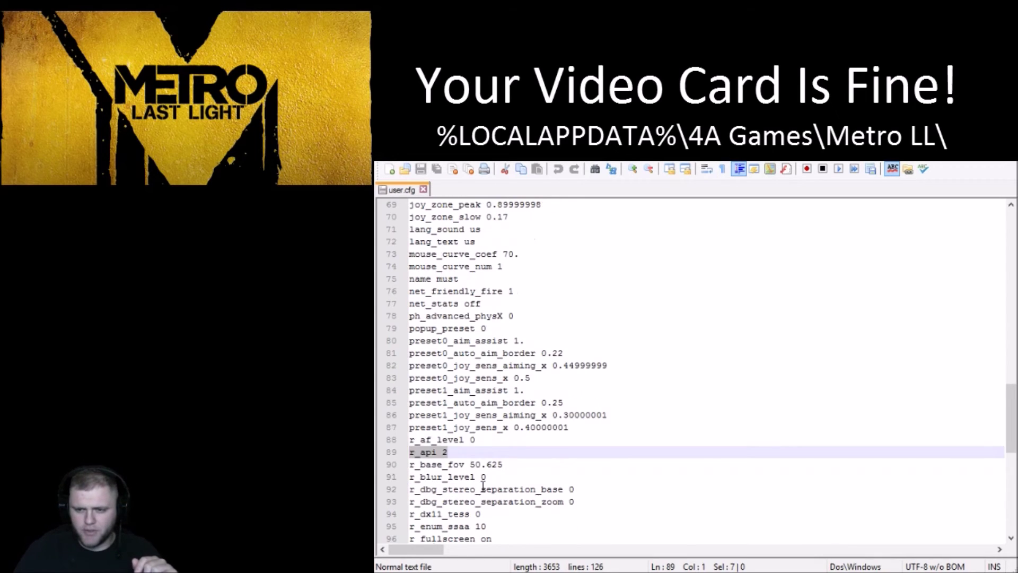
scroll(482, 488, down, 1)
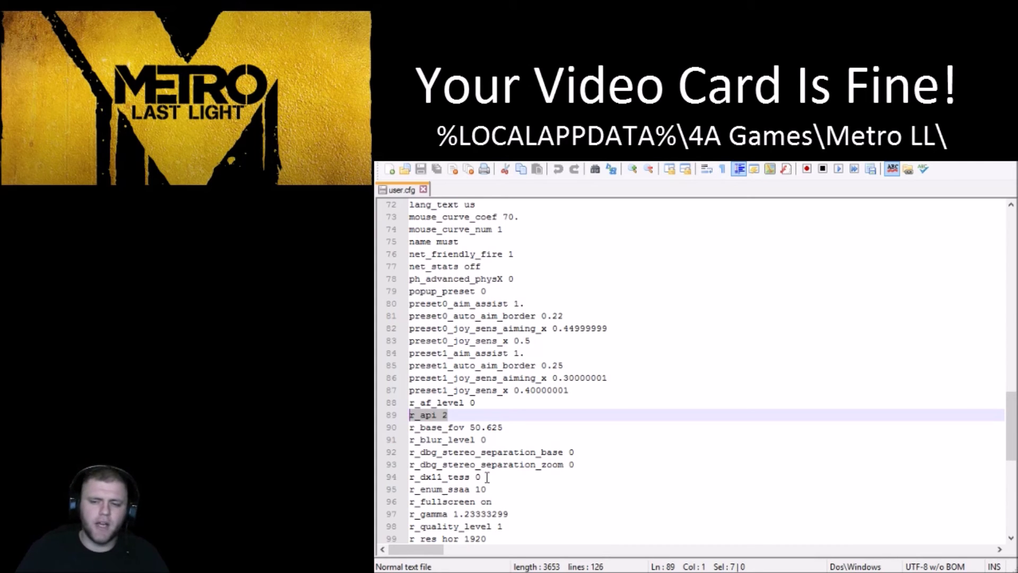
scroll(497, 489, down, 1)
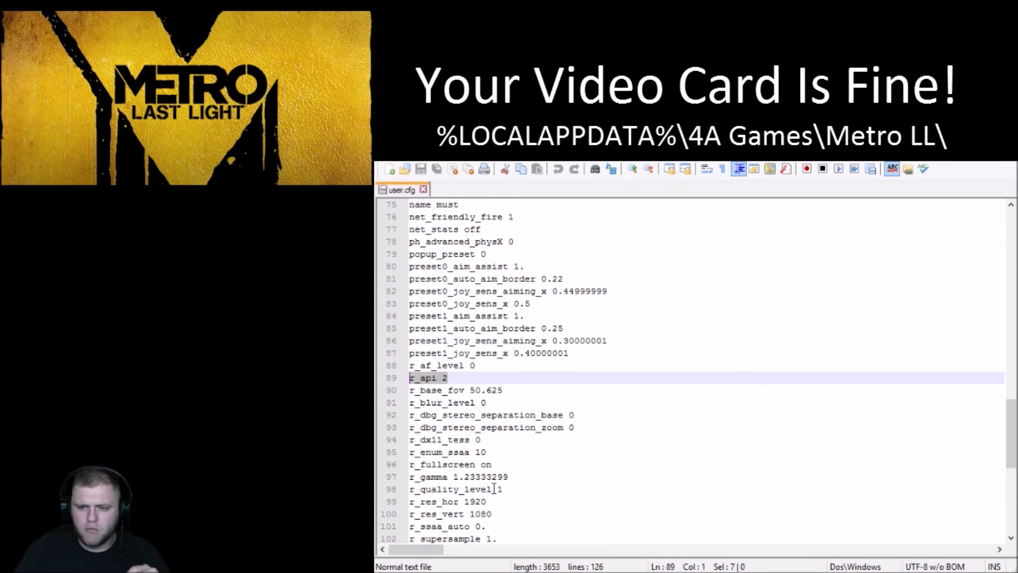
scroll(493, 427, down, 1)
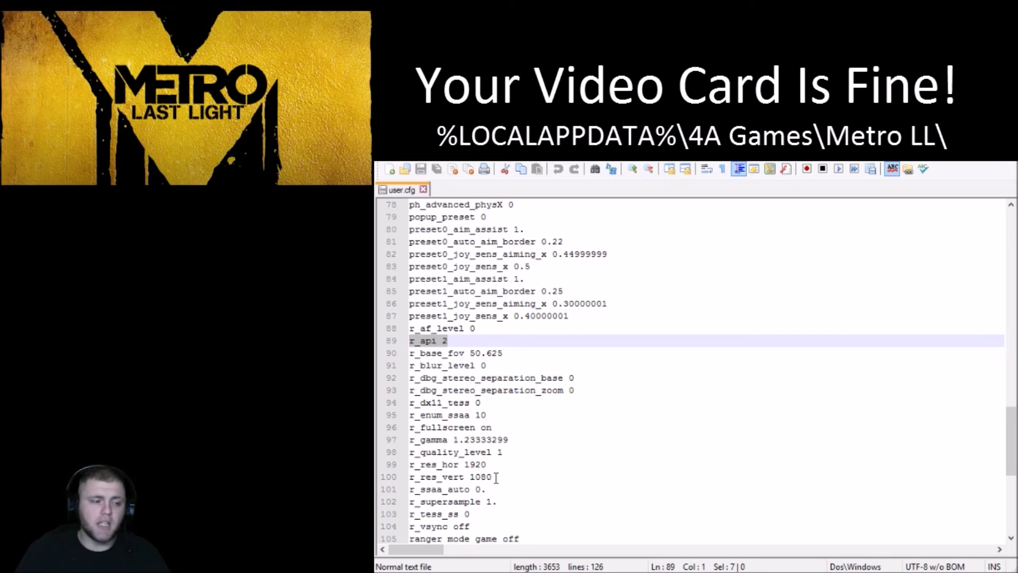
scroll(496, 476, down, 1)
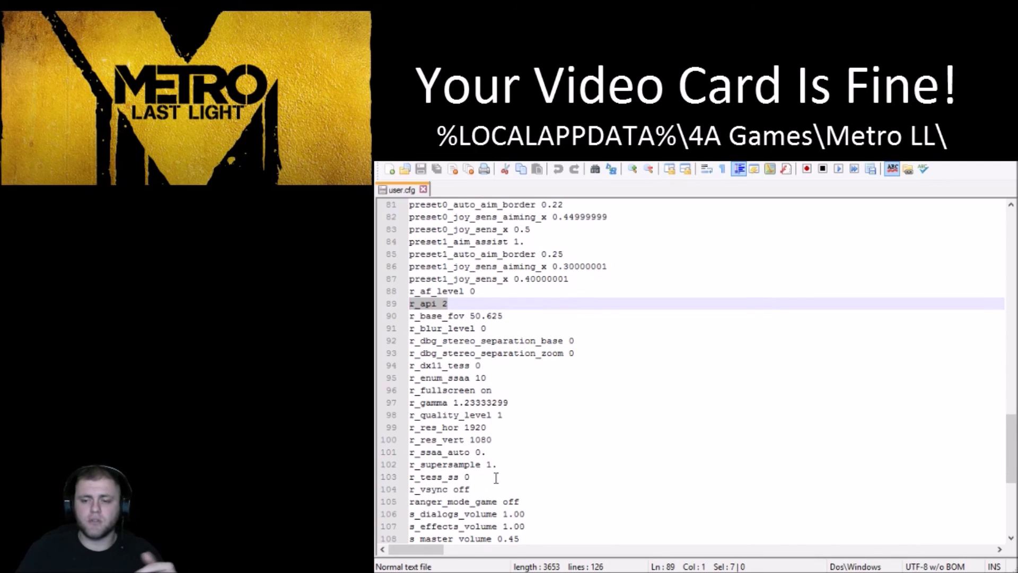
scroll(496, 477, down, 1)
scroll(496, 477, down, 2)
scroll(496, 476, down, 1)
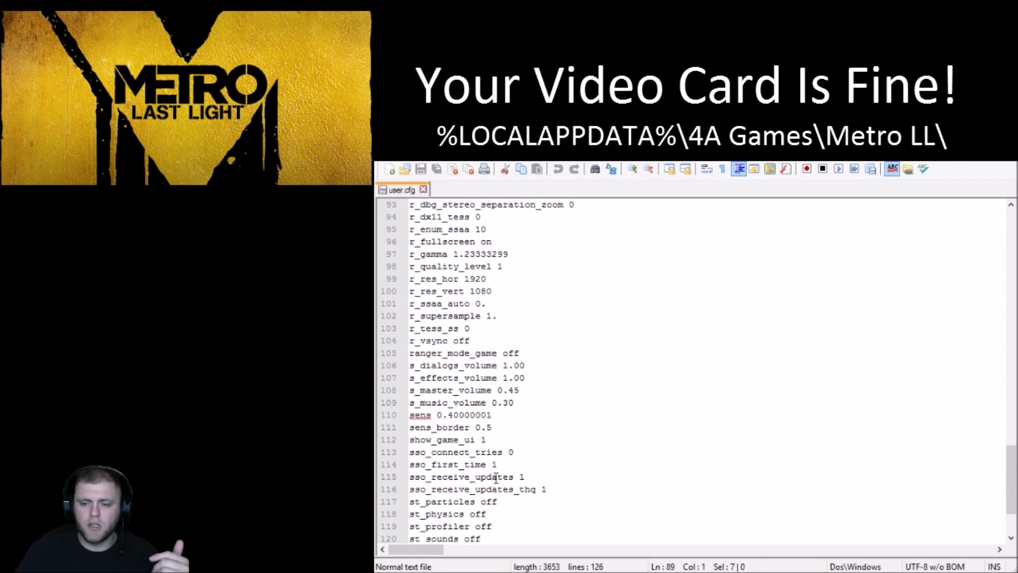
scroll(496, 477, down, 2)
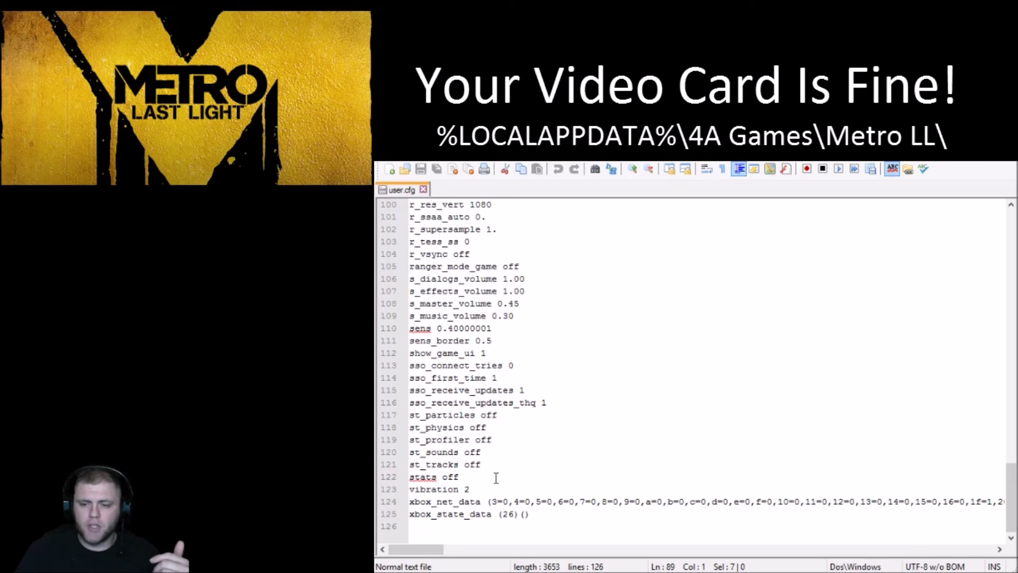
scroll(496, 476, up, 1)
scroll(496, 477, up, 3)
scroll(496, 477, up, 3)
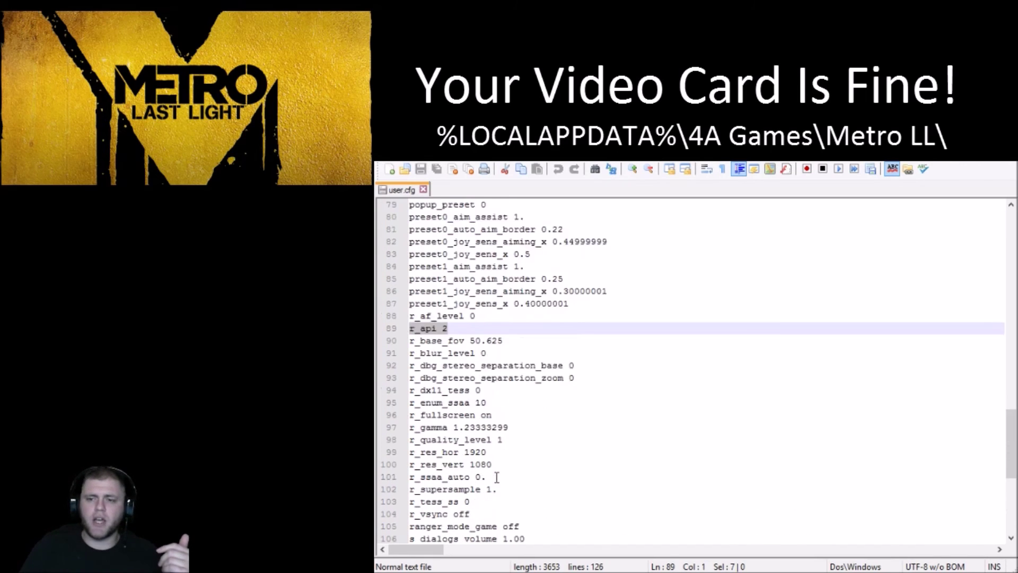
scroll(496, 477, up, 2)
scroll(497, 476, up, 2)
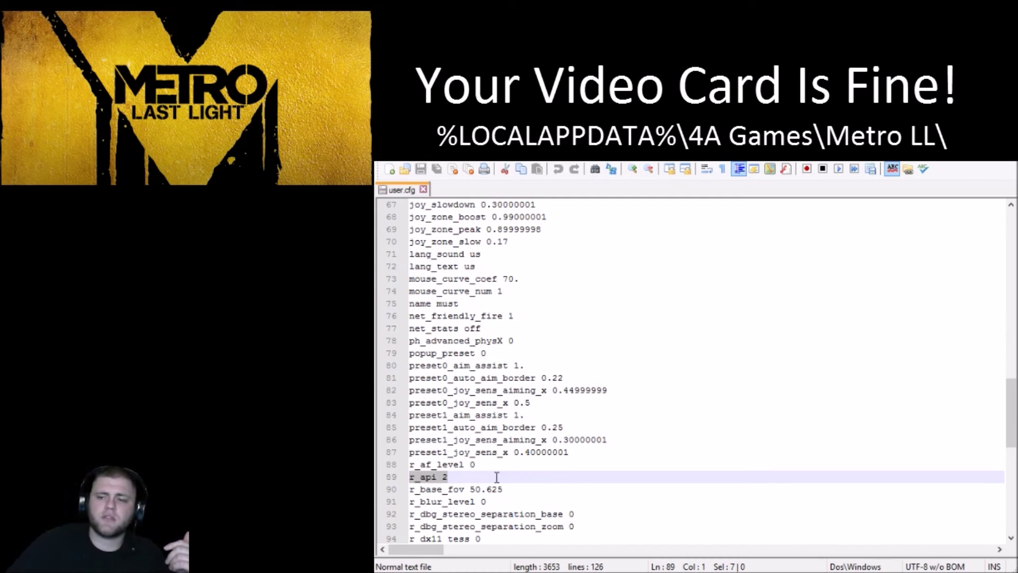
scroll(496, 476, up, 2)
scroll(508, 476, up, 4)
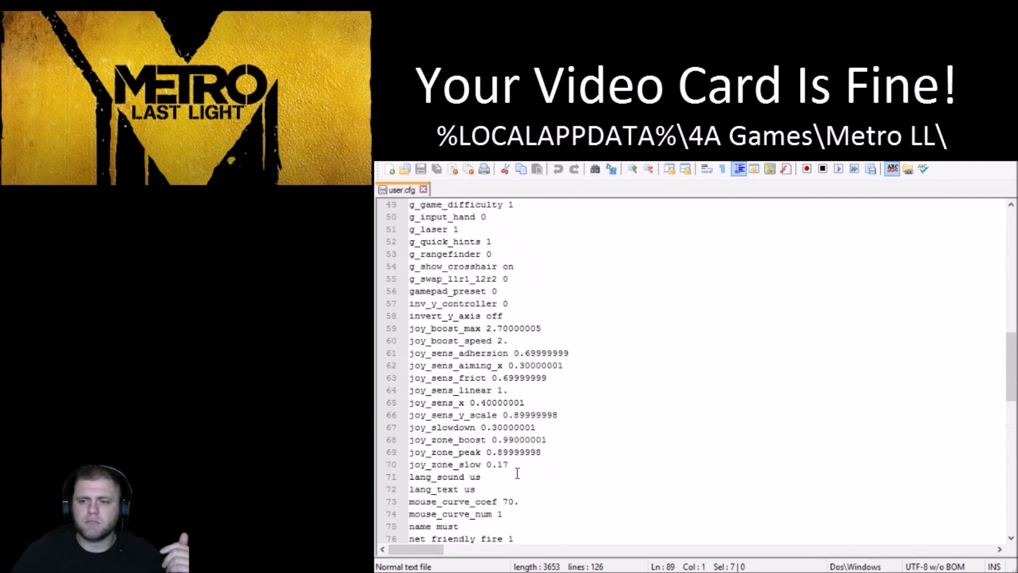
scroll(517, 474, up, 4)
scroll(517, 473, up, 5)
scroll(518, 474, up, 7)
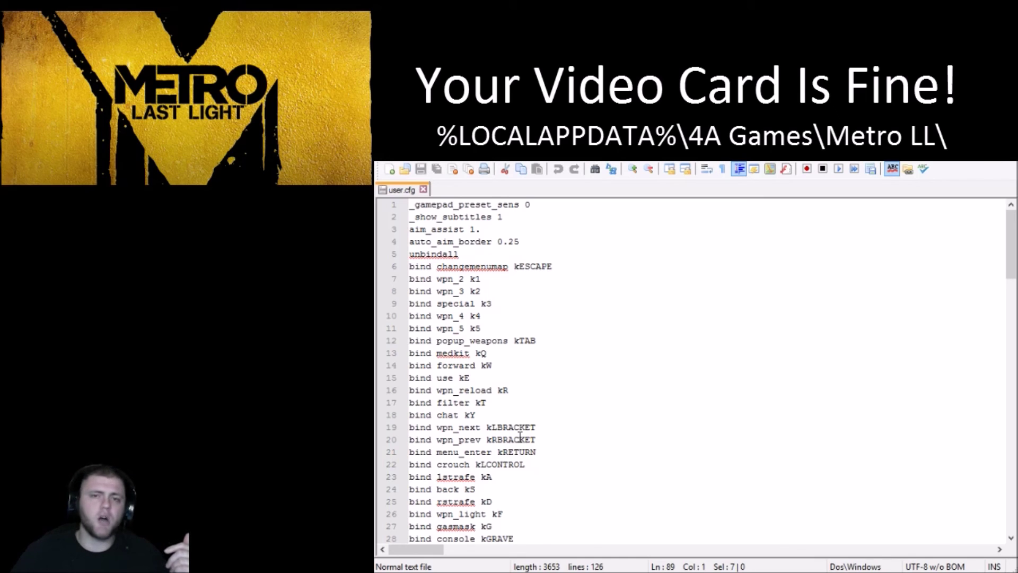
scroll(522, 433, down, 2)
scroll(521, 435, down, 4)
scroll(522, 438, down, 2)
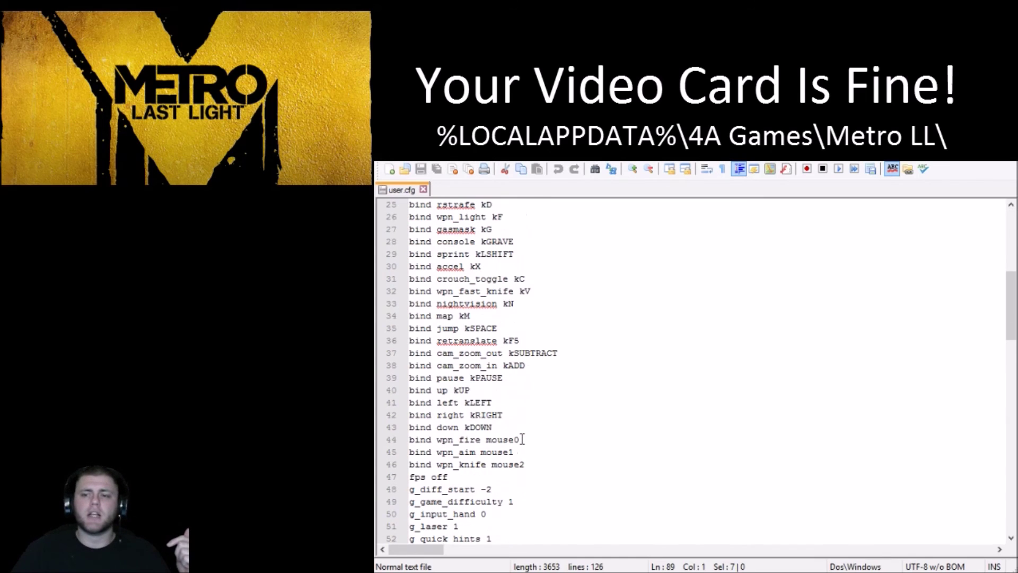